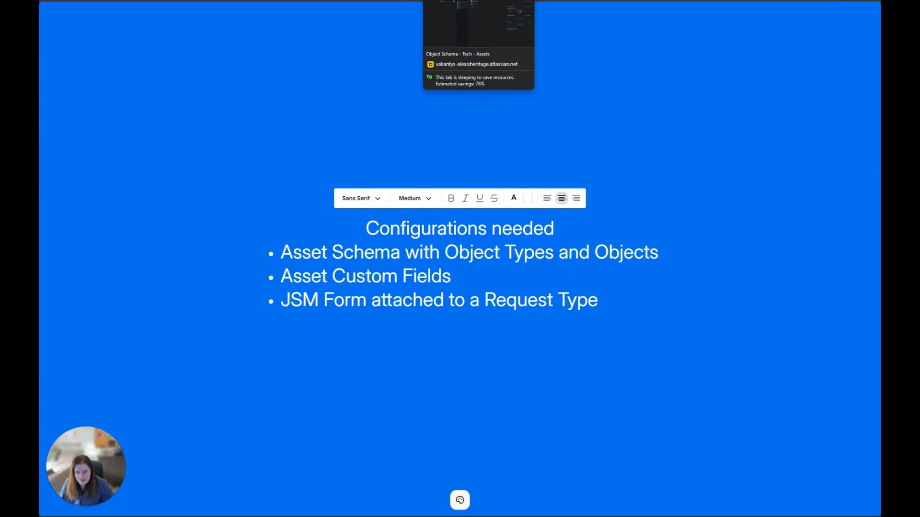
Switch to the Tech schema in Assets and review its Manufacturer, Type of Device and Phones object types, including the phone's reference attributes.
left_click(456, 1)
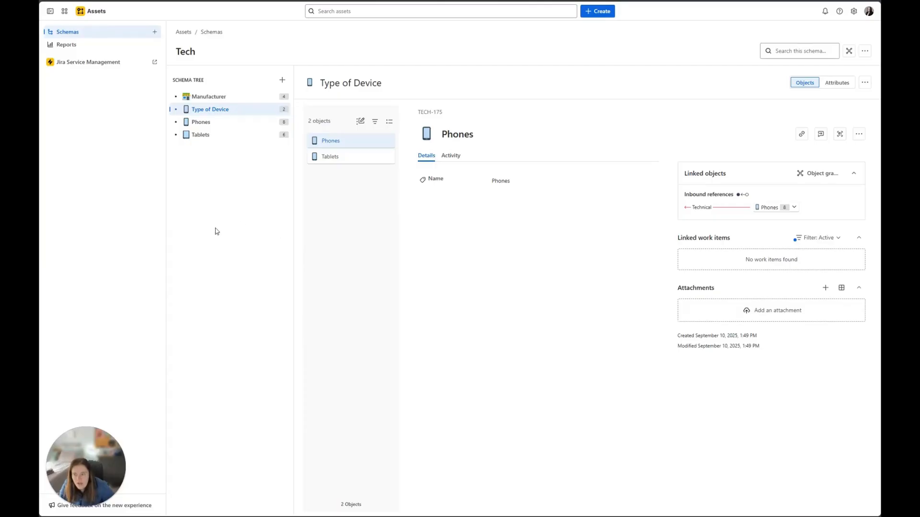
left_click(224, 99)
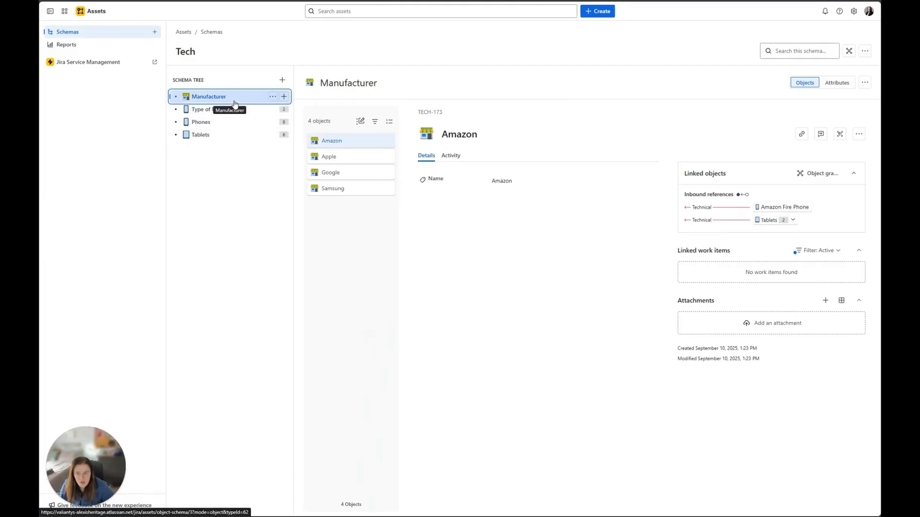
left_click(230, 114)
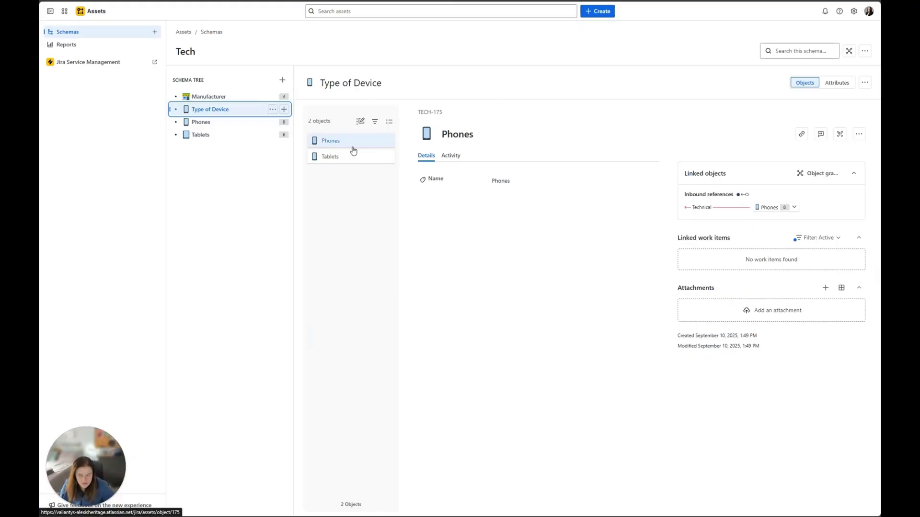
left_click(257, 98)
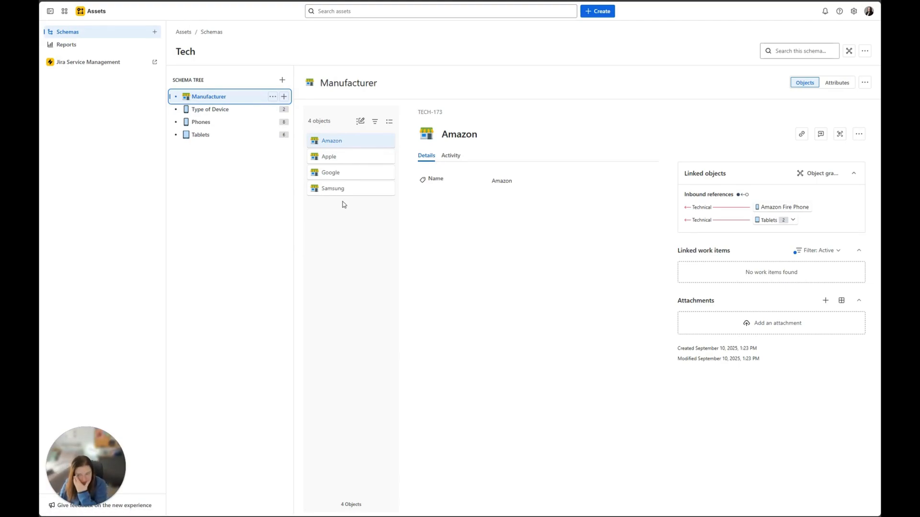
left_click(231, 126)
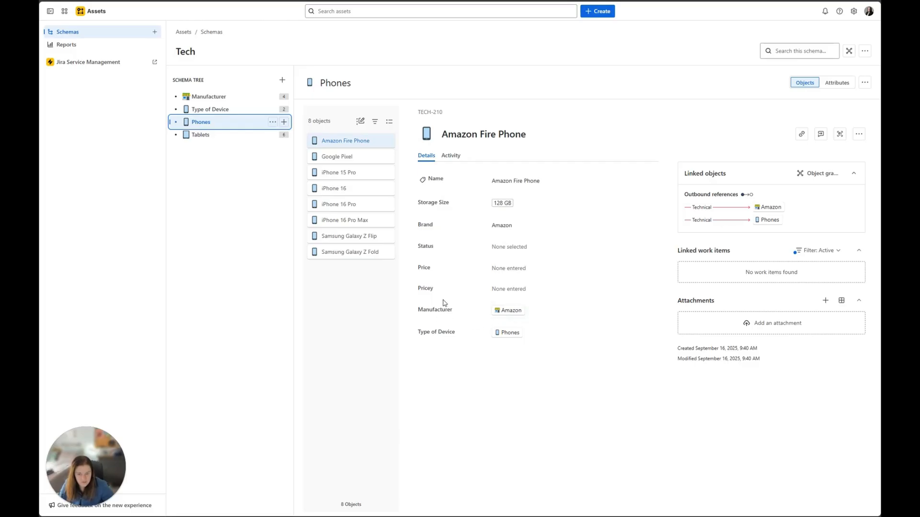
left_click_drag(426, 311, 457, 335)
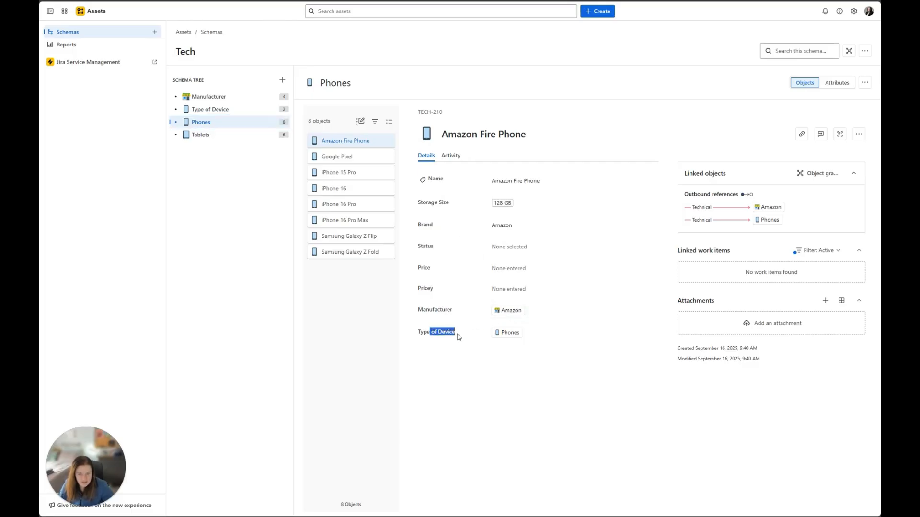
Examine the attributes of the Tablets object type and the object types available for a new Object attribute.
left_click(220, 135)
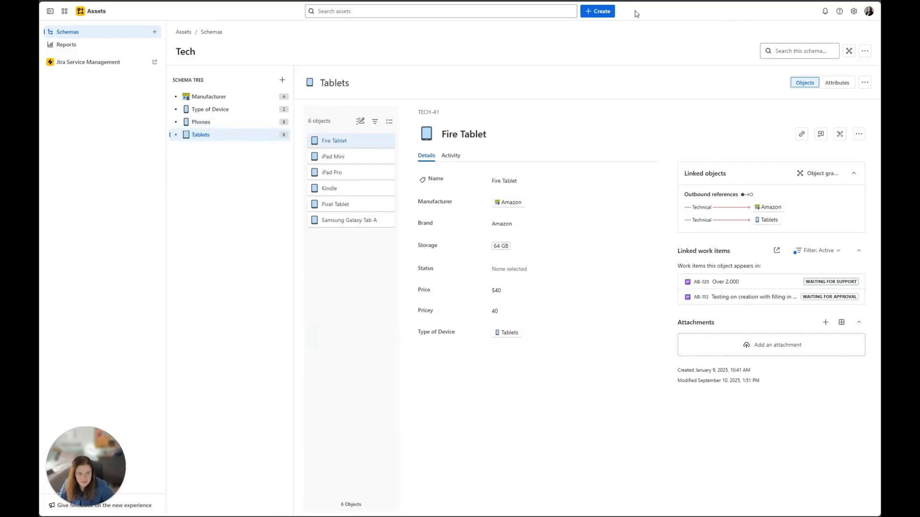
left_click(838, 84)
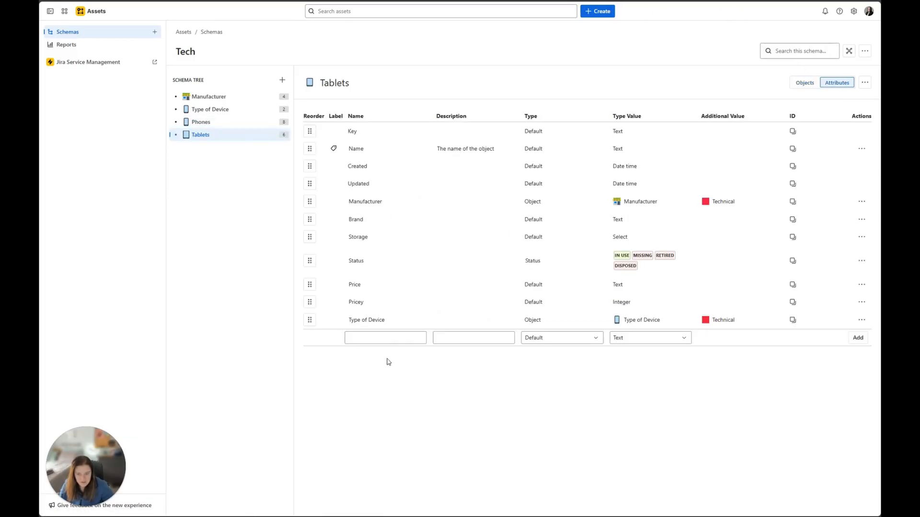
left_click(392, 338)
left_click(586, 342)
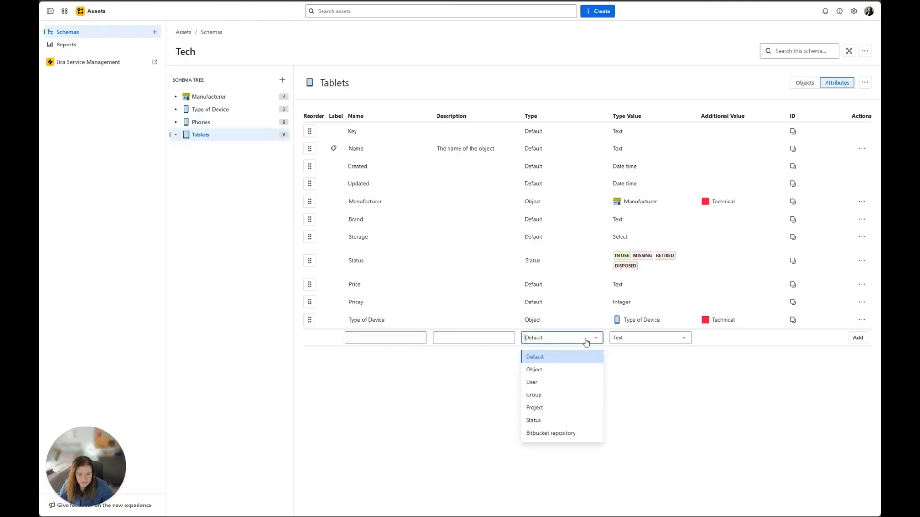
left_click(537, 372)
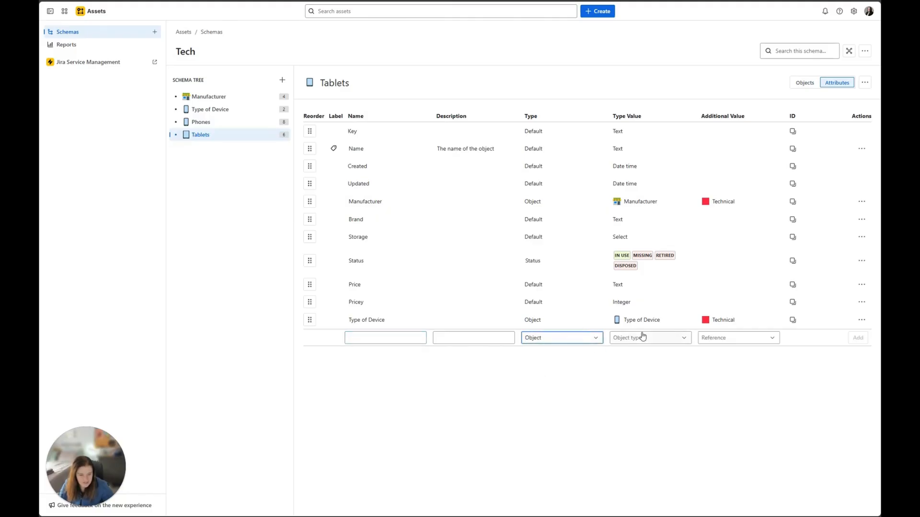
left_click(642, 337)
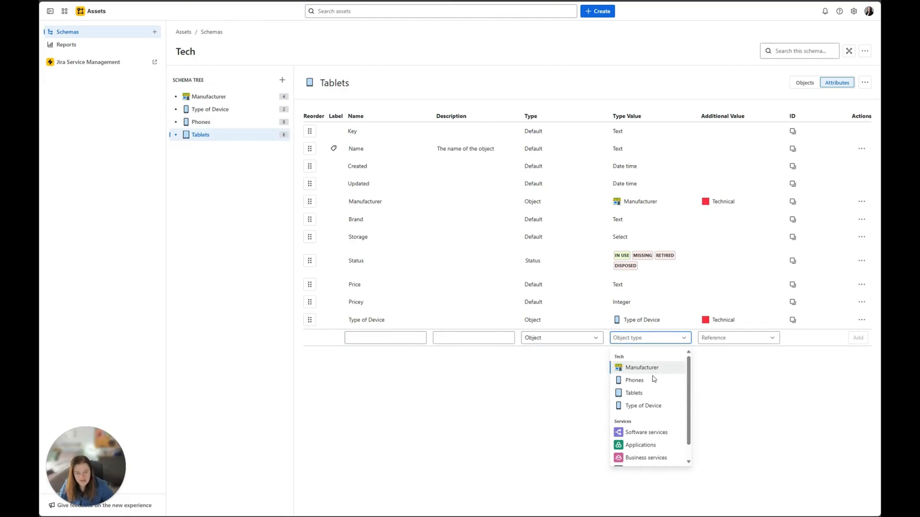
left_click(760, 412)
left_click(754, 339)
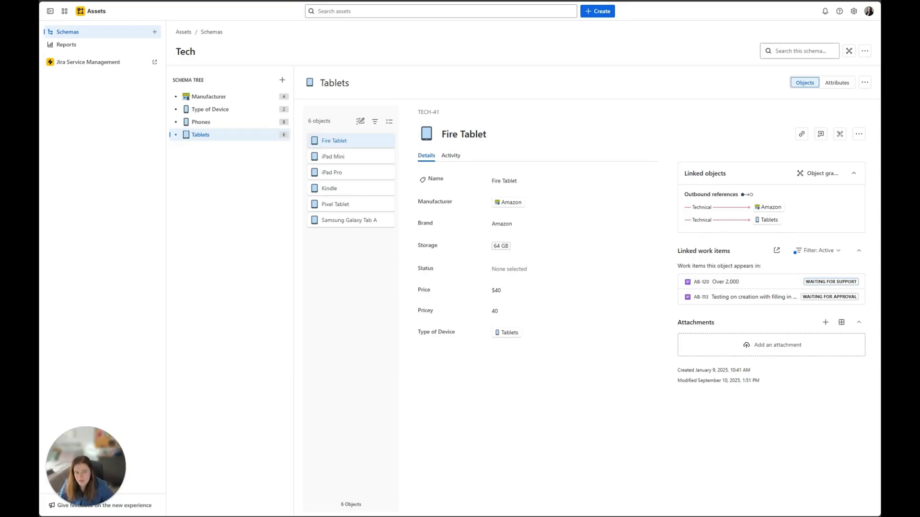
Switch to the Jira custom field configurations and review the filter scope of Mobile Device Manufacturer and Type of device.
key("ctrl+Tab")
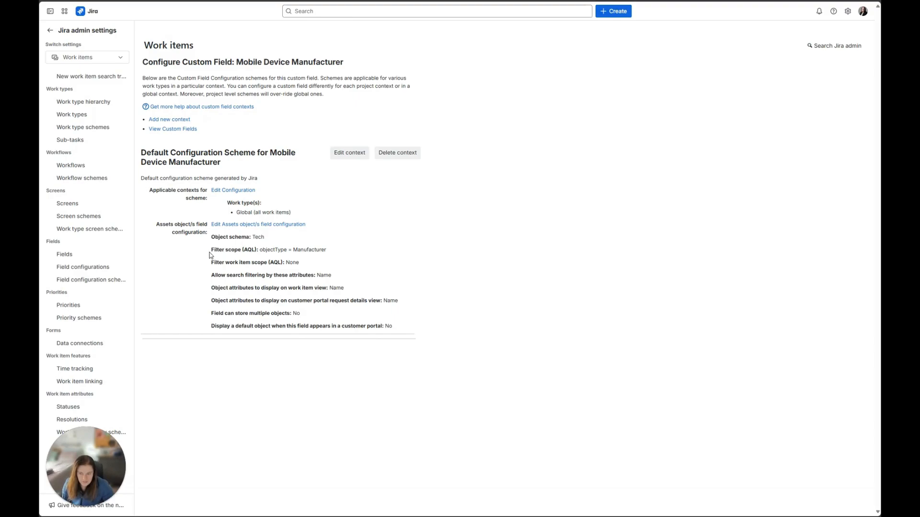
left_click_drag(211, 250, 330, 256)
left_click(374, 259)
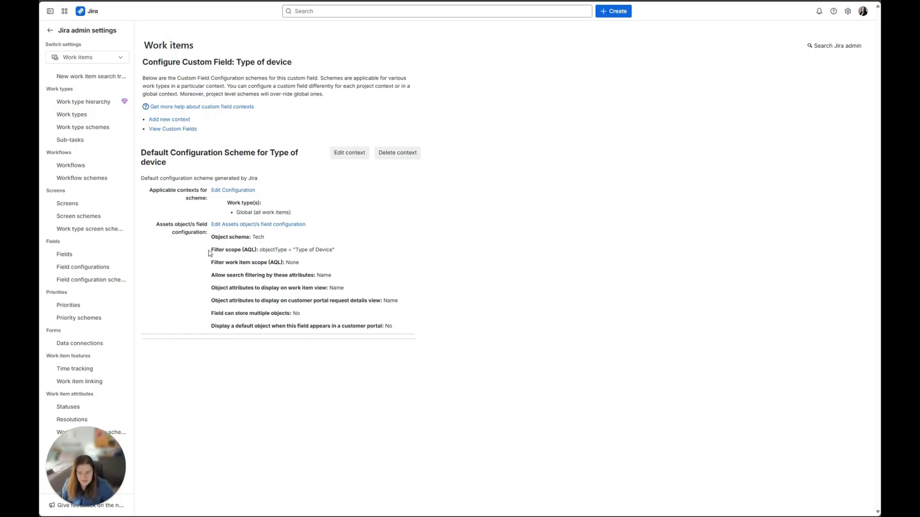
left_click_drag(210, 250, 339, 252)
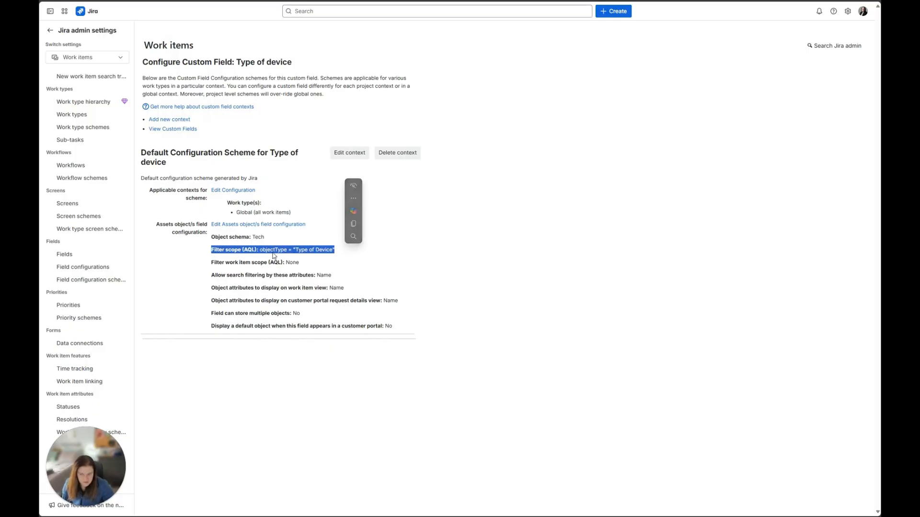
left_click(470, 265)
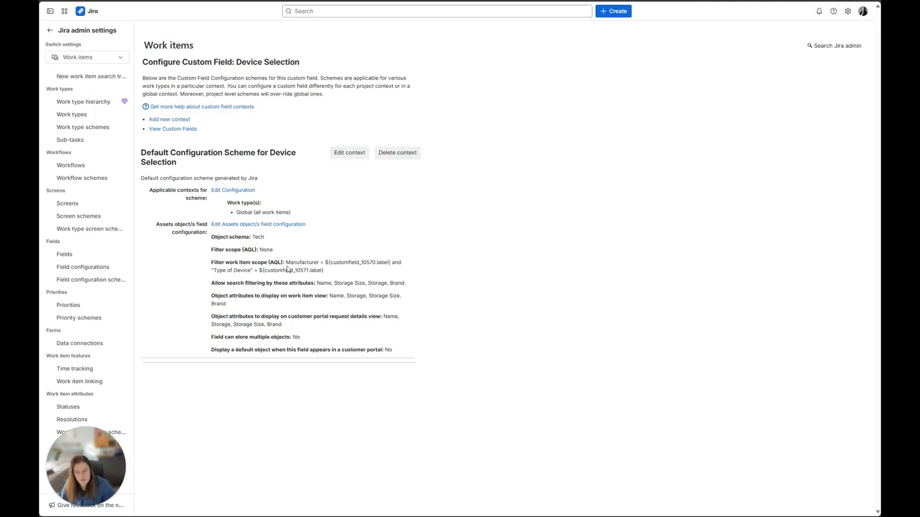
Review the object schema, filter scope and filter work item scope of the Device Selection custom field.
left_click_drag(212, 224, 277, 251)
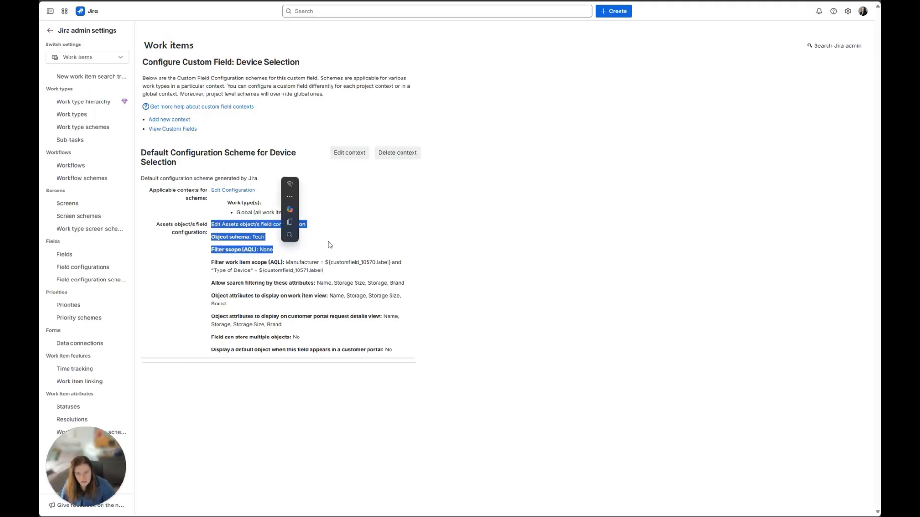
left_click(225, 267)
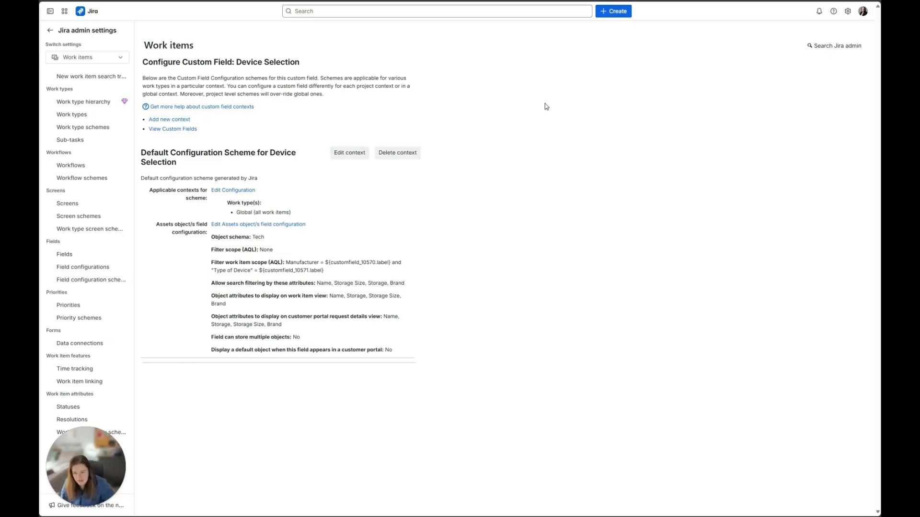
left_click_drag(325, 262, 387, 257)
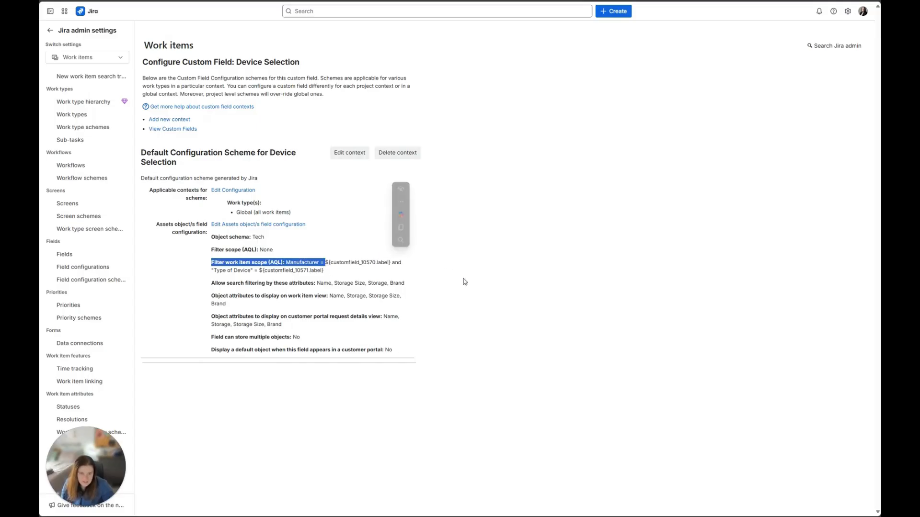
left_click(346, 270)
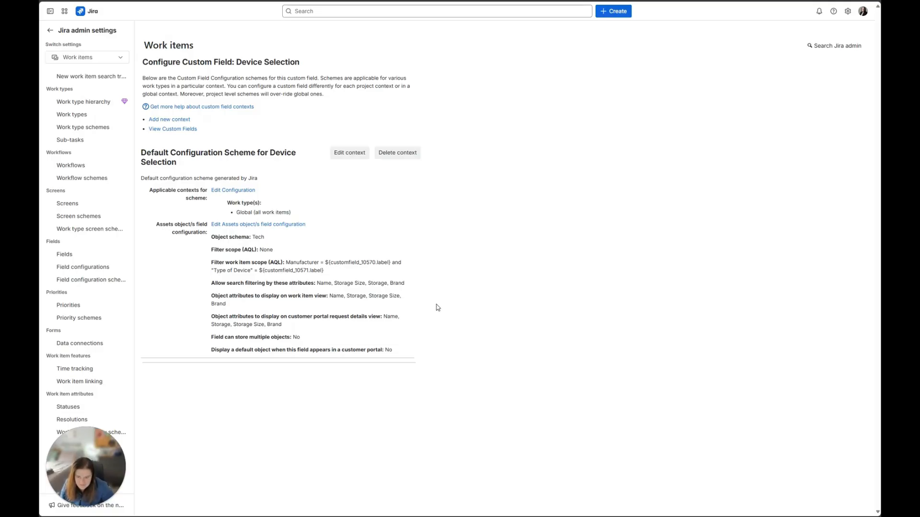
Compare the label placeholder in Device Selection's work item filter with the Fire Tablet's name in Assets.
left_click_drag(376, 262, 388, 263)
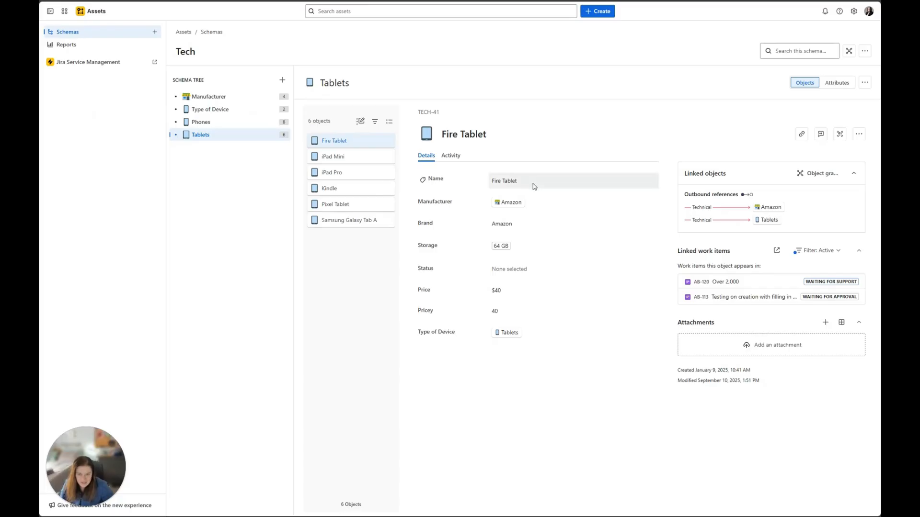
left_click_drag(534, 186, 491, 185)
left_click(706, 122)
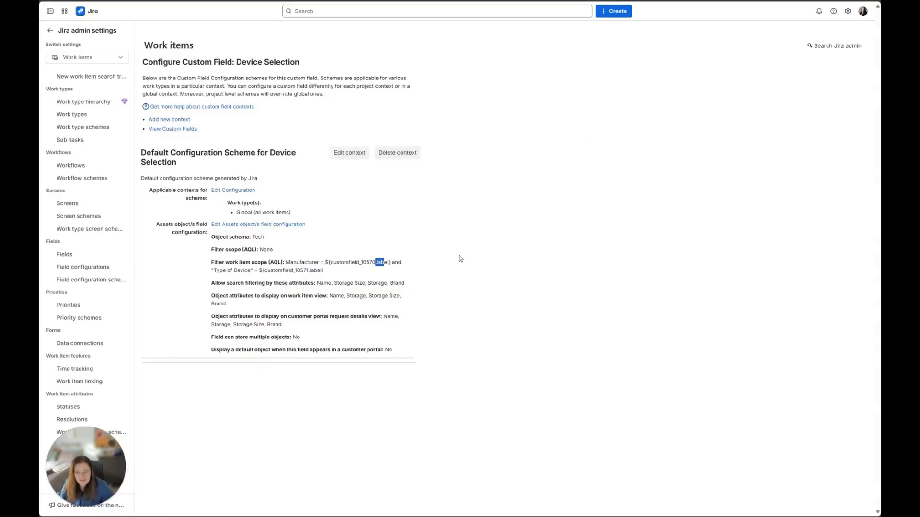
Recheck the Device Selection field's filter scope against the Tech schema, viewing the Phones object type in Assets.
left_click_drag(210, 250, 280, 249)
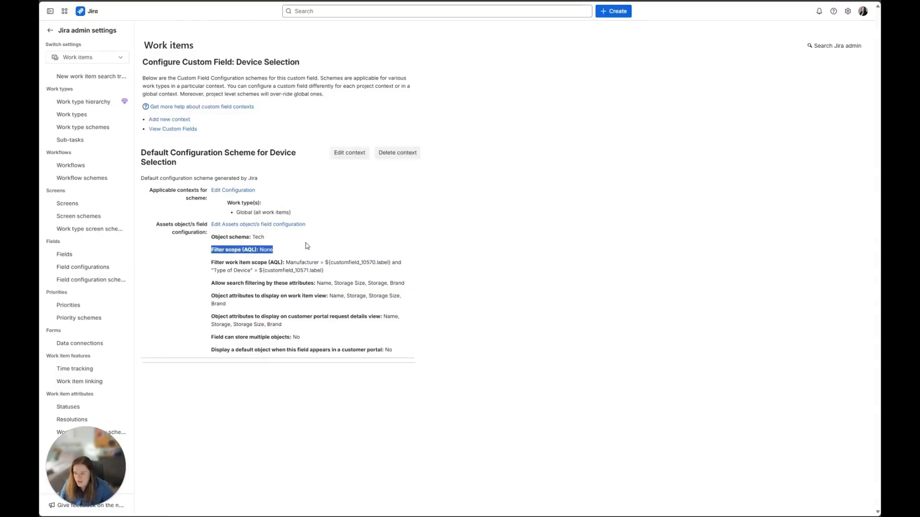
left_click(279, 252)
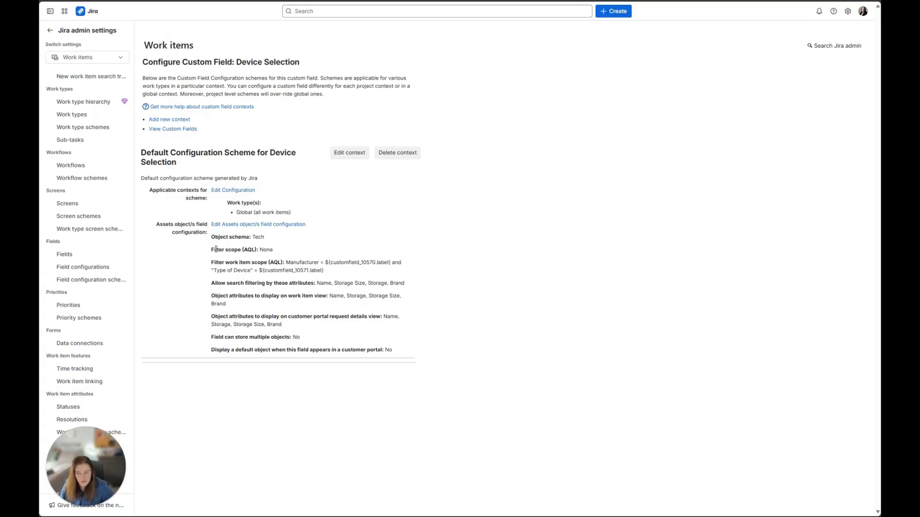
left_click_drag(214, 250, 276, 253)
left_click(328, 251)
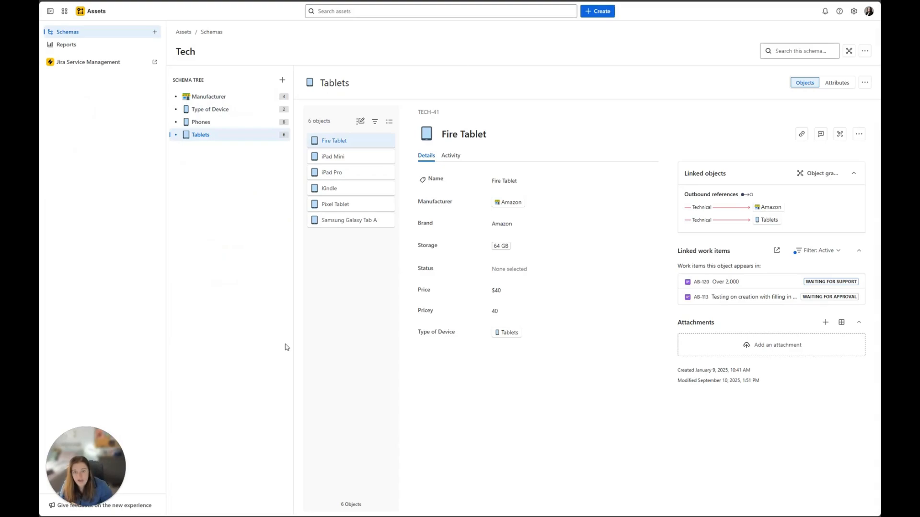
left_click(216, 122)
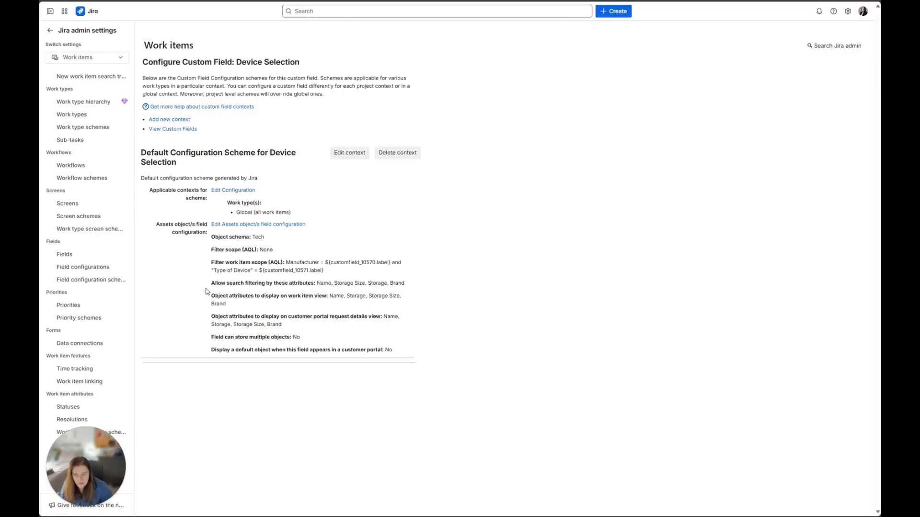
Review which attributes Device Selection uses for search filtering and for display, including Storage Size and Storage.
left_click_drag(212, 283, 287, 328)
left_click(426, 314)
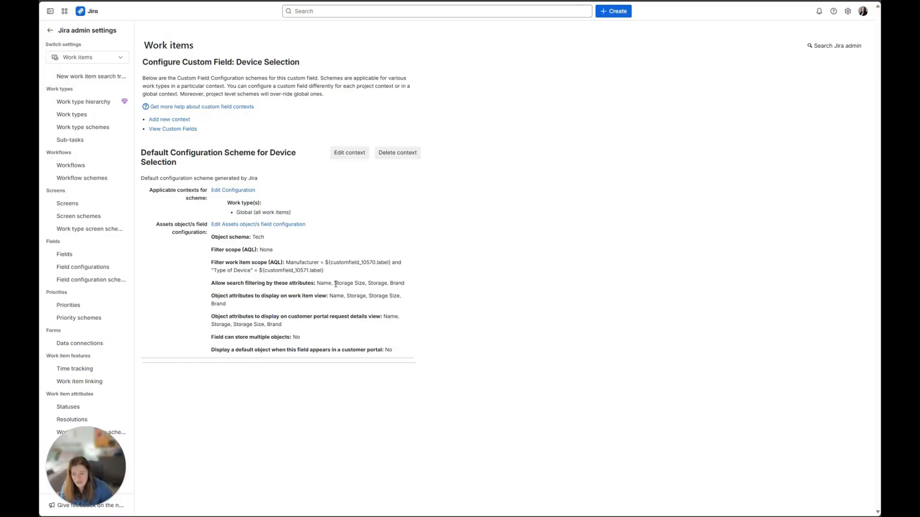
left_click_drag(335, 284, 389, 284)
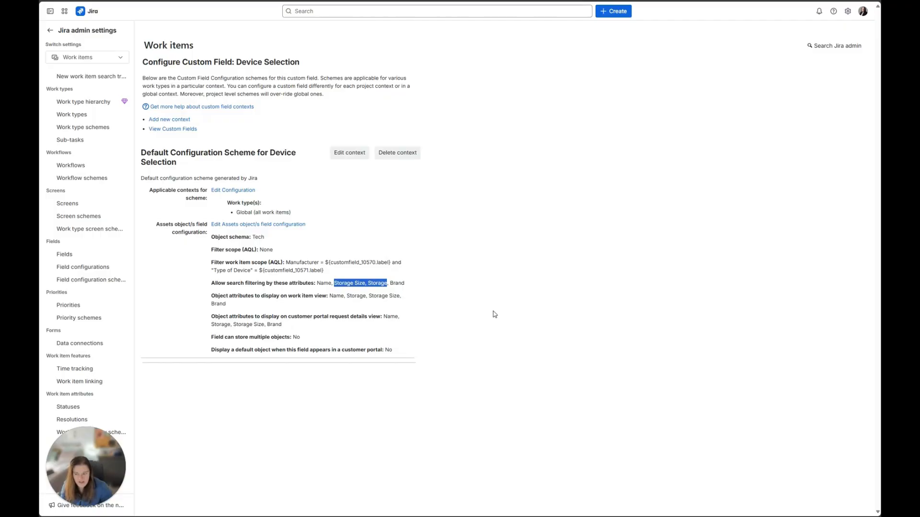
left_click(425, 319)
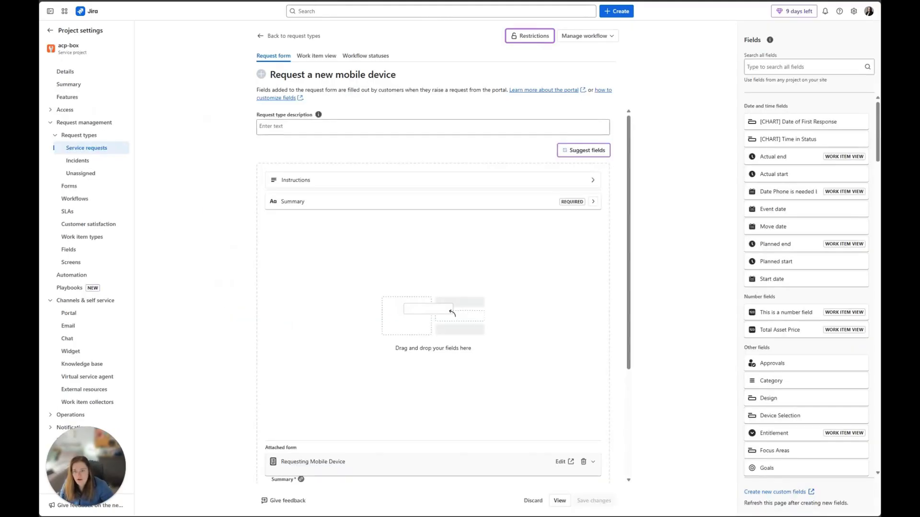
Open the "Request a new mobile device" service request type and view the Summary field in its Requesting Mobile Device form.
left_click(118, 148)
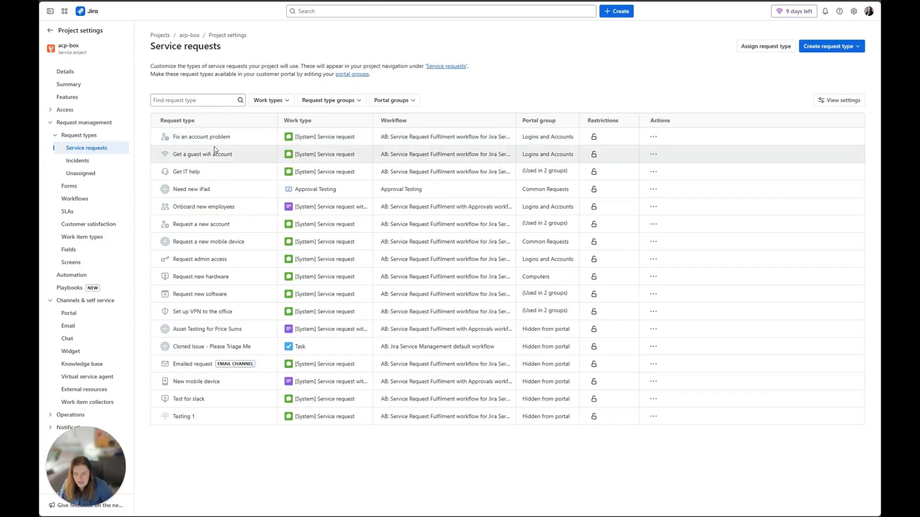
left_click(206, 242)
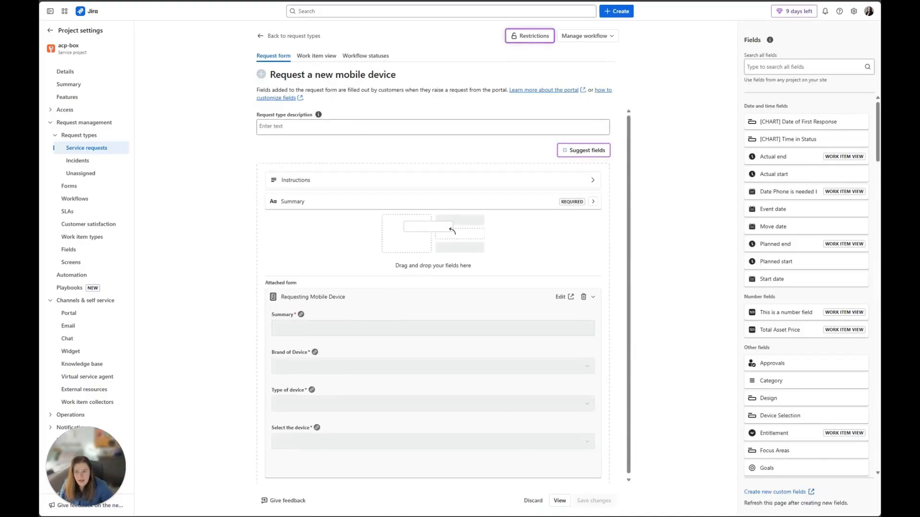
left_click(435, 1)
left_click(329, 98)
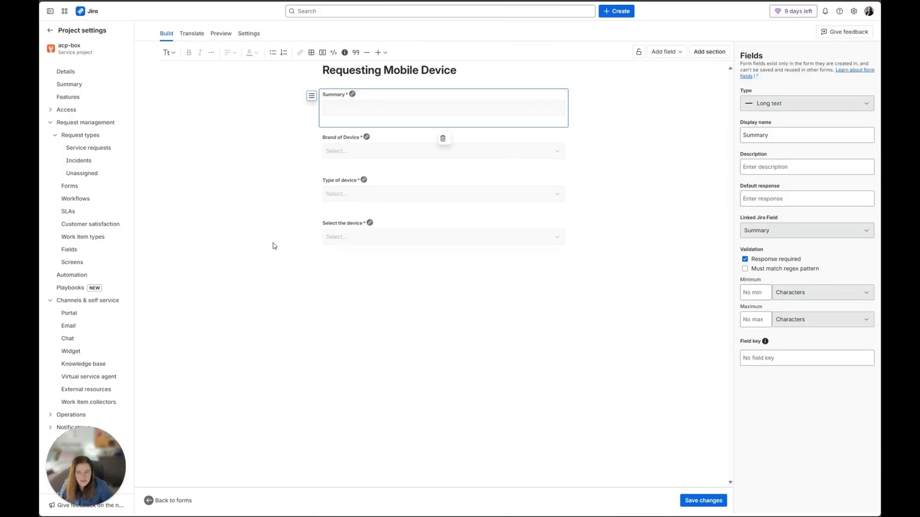
Inspect the form's Brand of Device field settings and compare them with the Manufacturer object type in Assets.
left_click(263, 293)
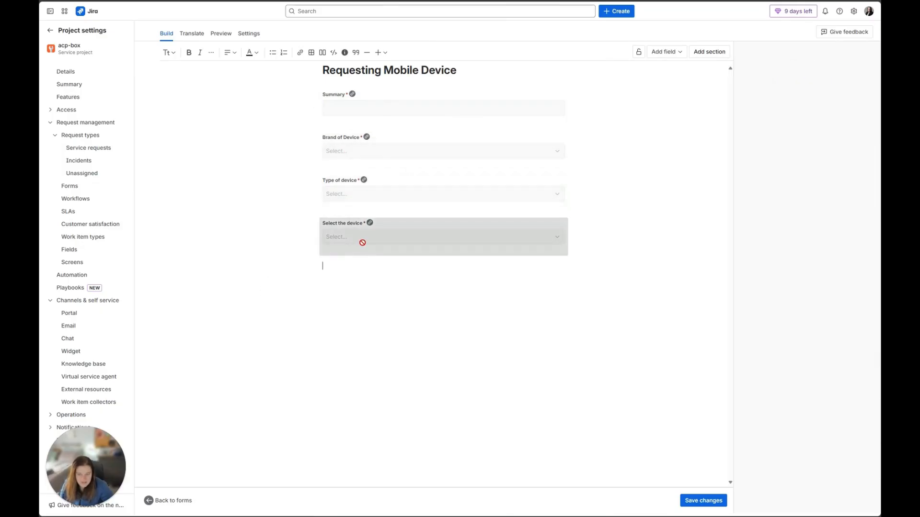
left_click(338, 154)
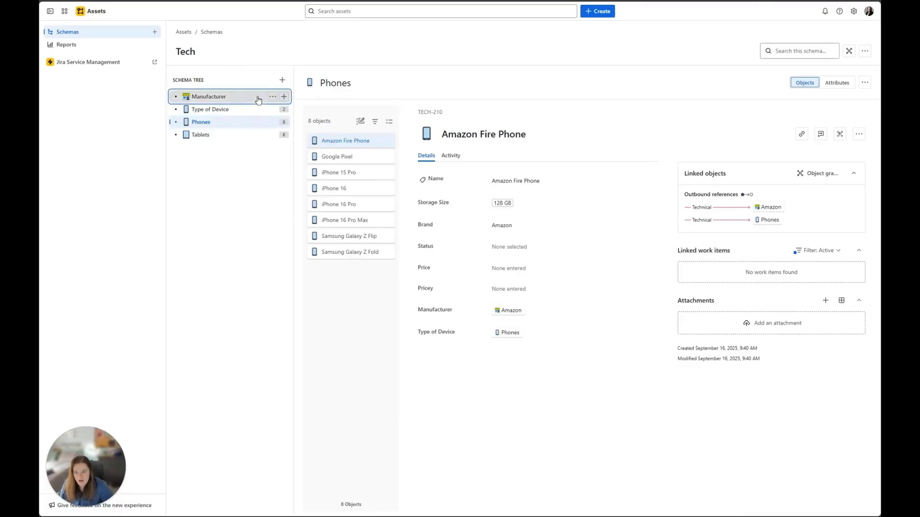
left_click(256, 96)
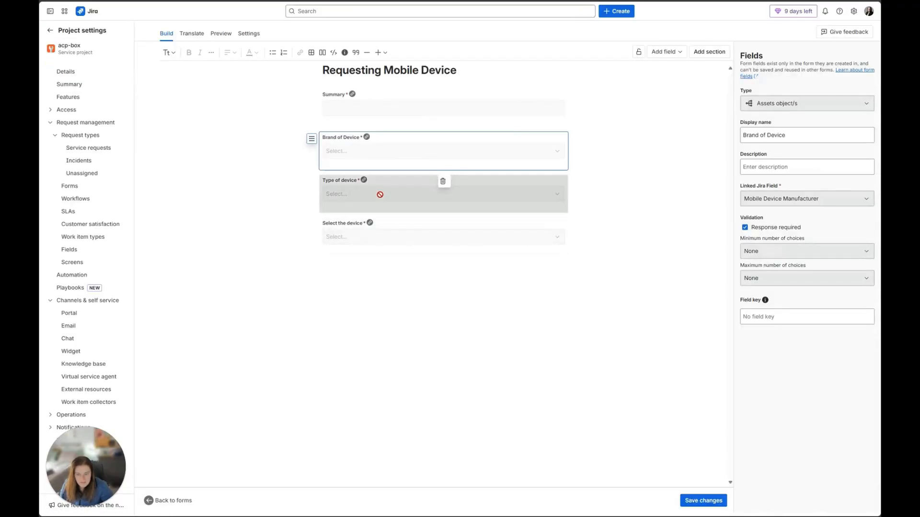
Review the "Select the device" field's settings in the Requesting Mobile Device form and save the form changes.
left_click(404, 230)
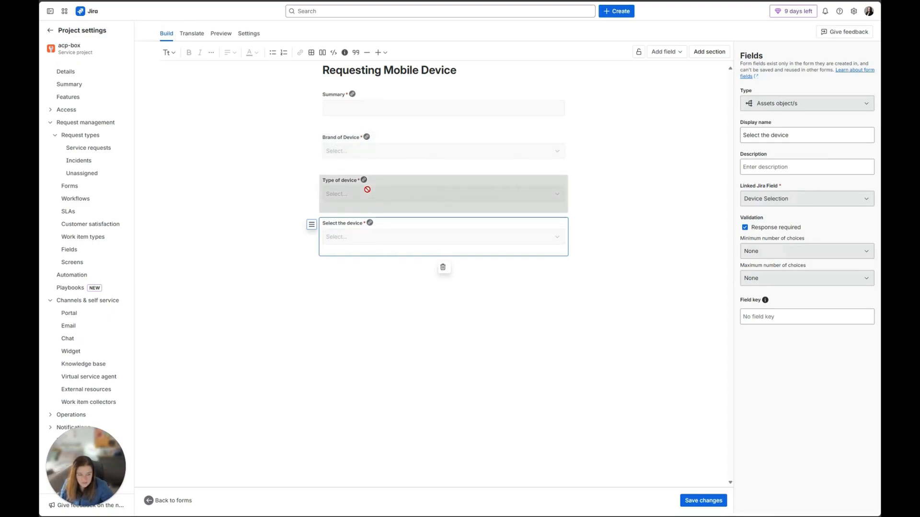
left_click(397, 382)
mouse_move(369, 223)
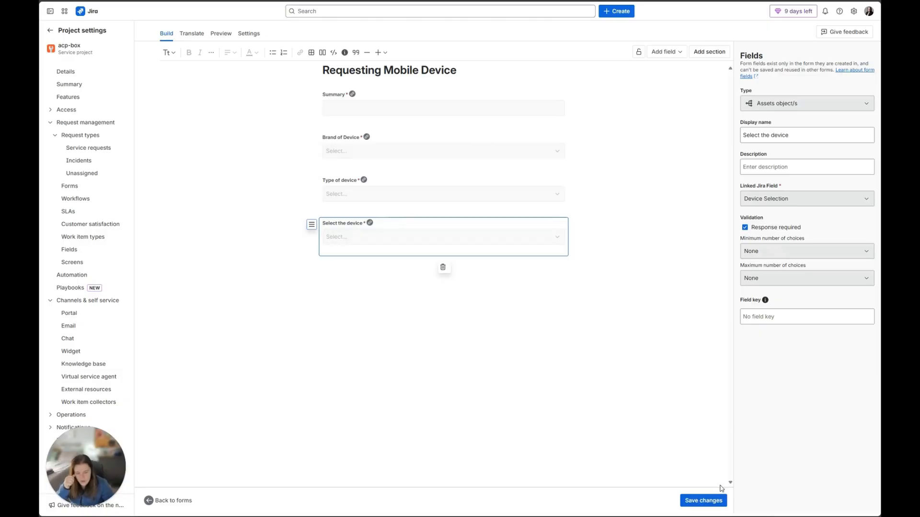
left_click(702, 500)
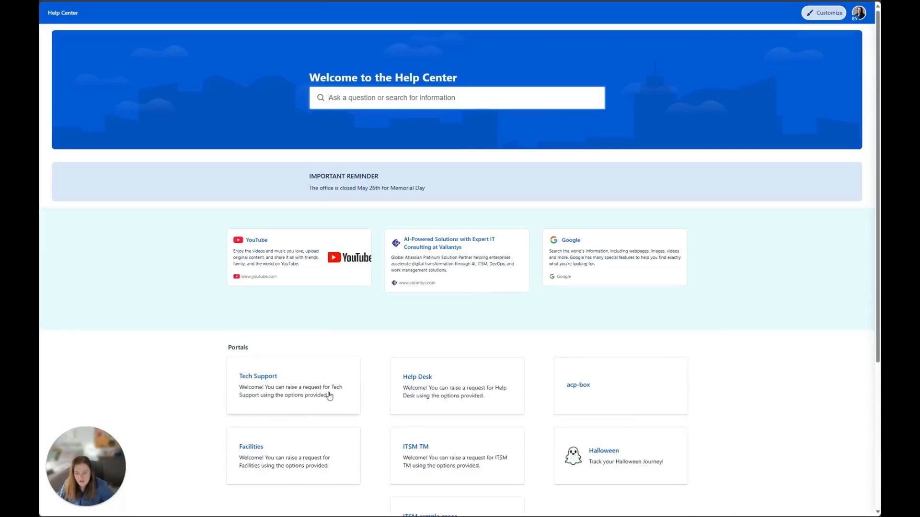
Open the "Request a new mobile device" request under Common Requests in the acp-box portal and check the device choices before picking a brand.
left_click(572, 388)
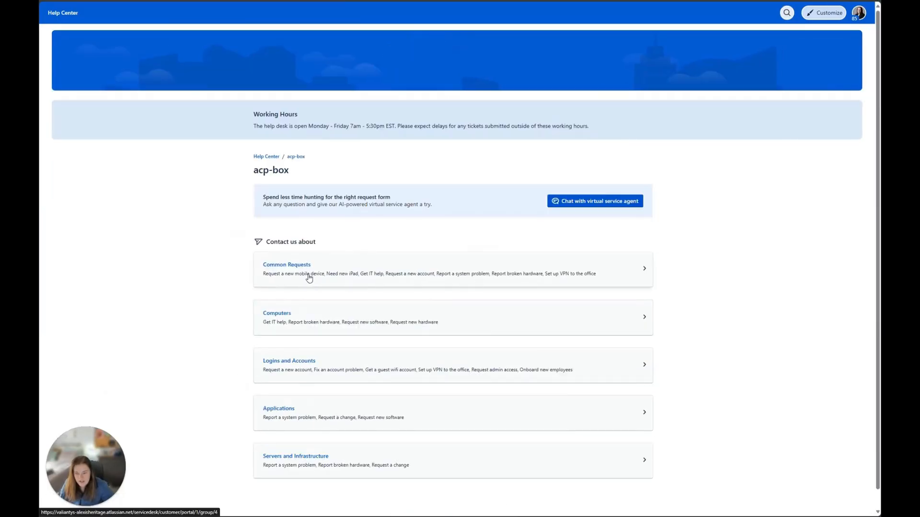
left_click(309, 278)
left_click(305, 305)
scroll(174, 237, "down", 1)
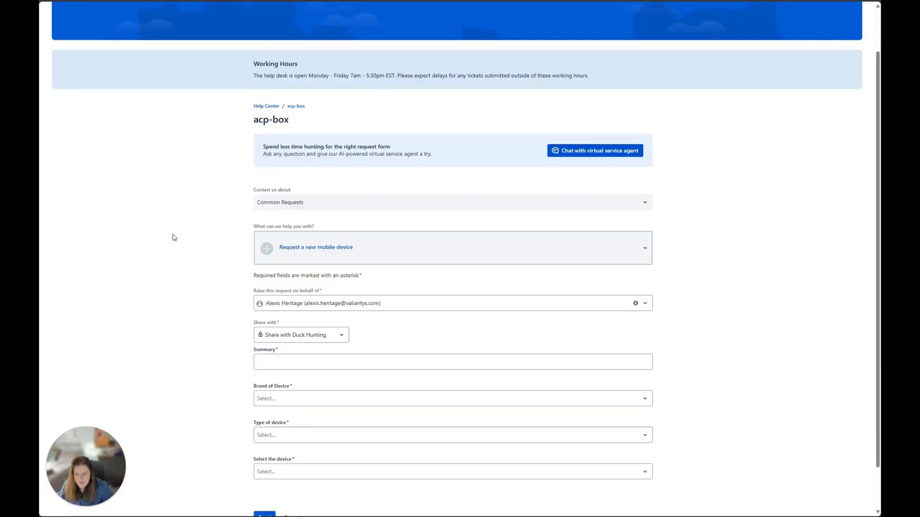
scroll(174, 237, "down", 1)
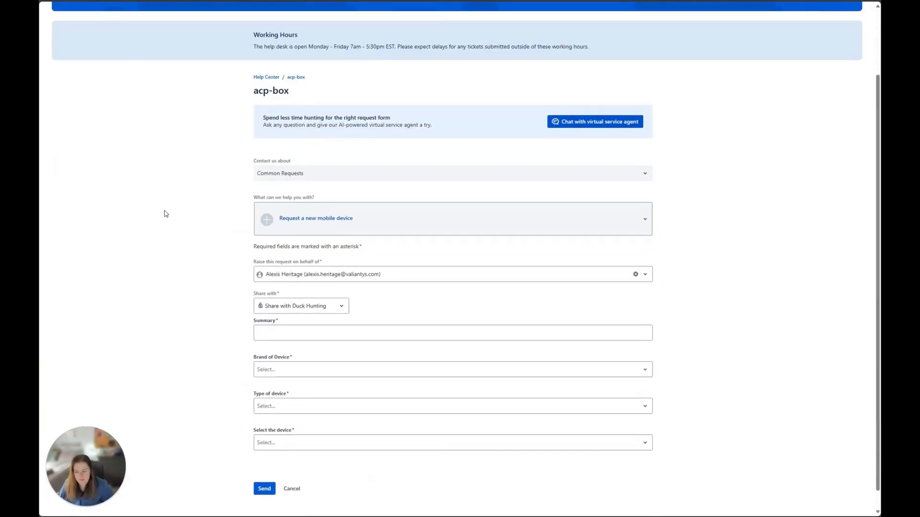
left_click(273, 447)
scroll(224, 393, "down", 1)
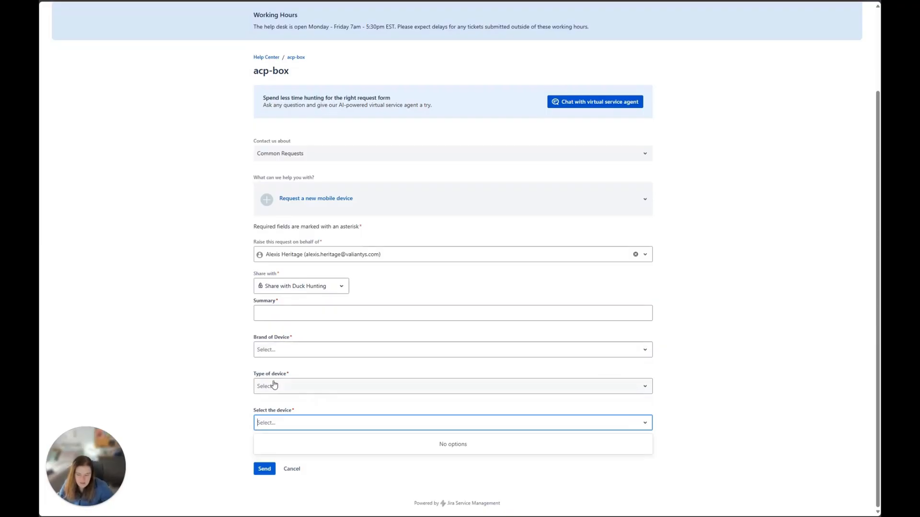
Enter "Request a new mobile device" as the summary and choose Samsung as the brand of device.
left_click(309, 313)
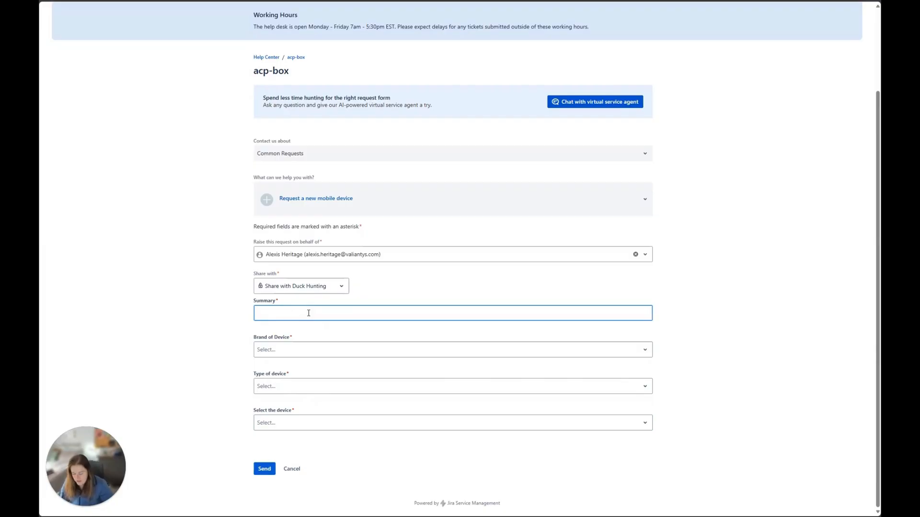
type("Request a new mobile device")
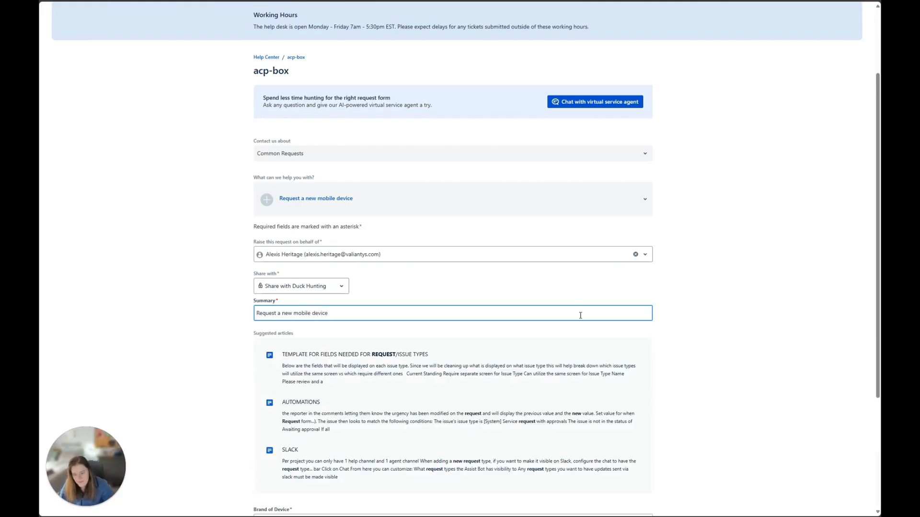
scroll(773, 331, "down", 3)
left_click(267, 368)
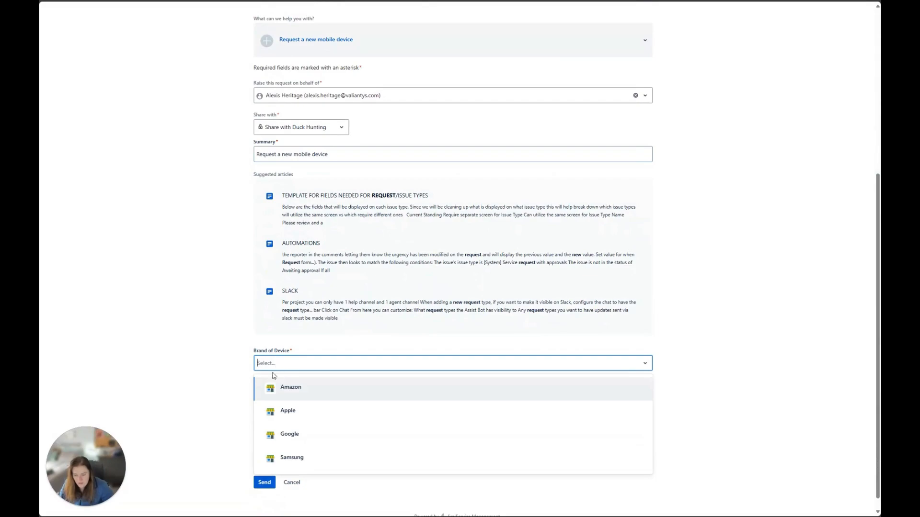
left_click(269, 458)
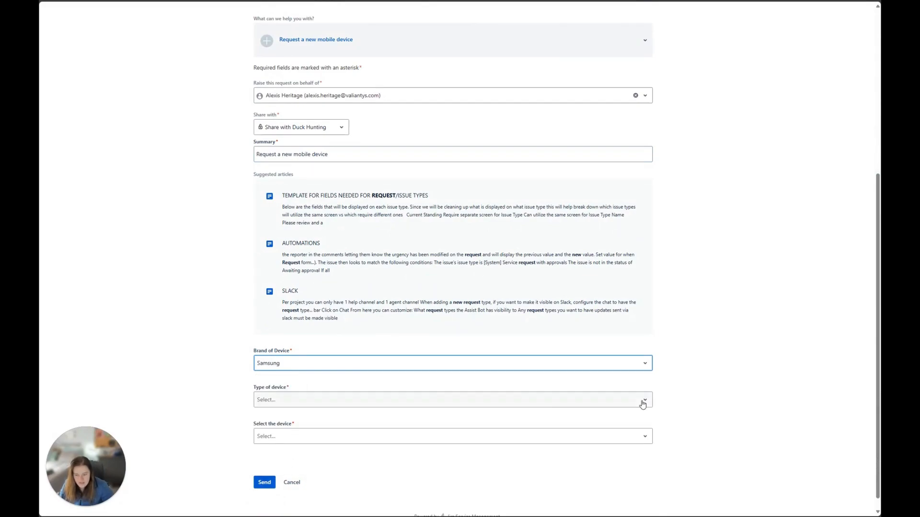
Choose Tablets as the type of device and view the device choices offered for Samsung tablets.
left_click(288, 401)
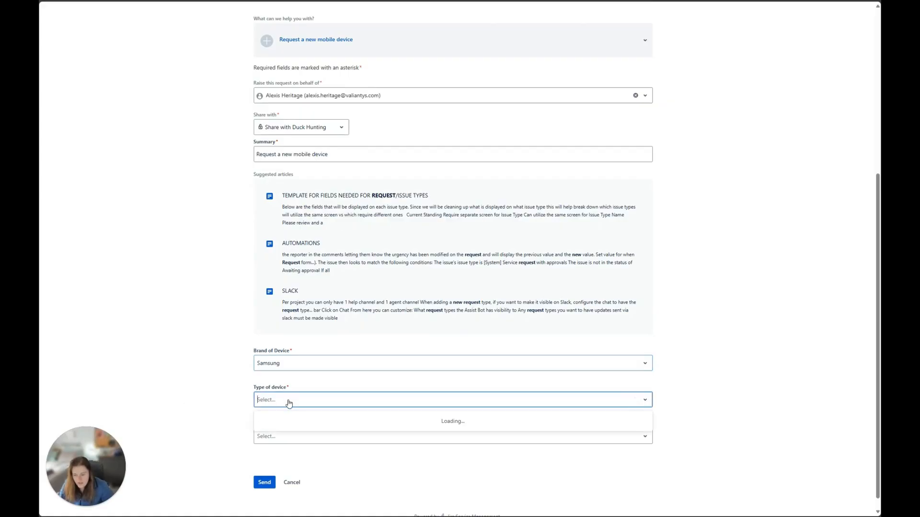
left_click(268, 447)
scroll(545, 435, "down", 1)
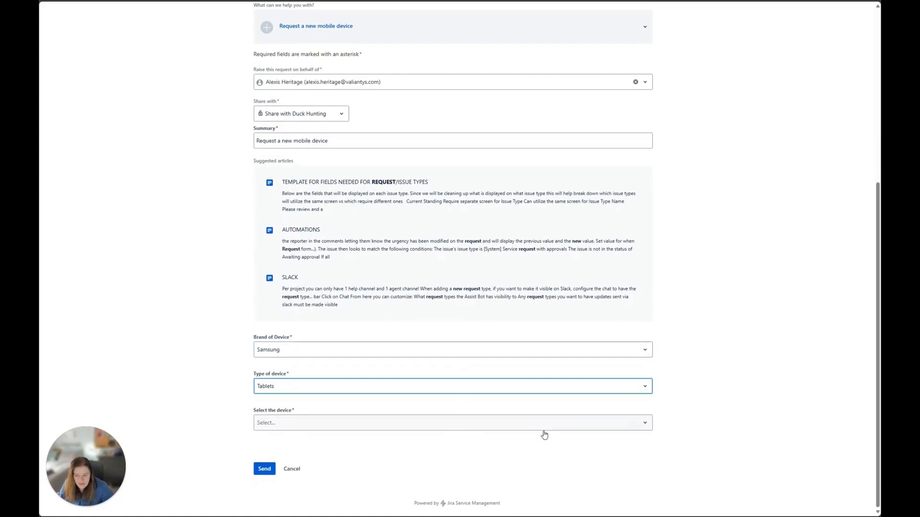
left_click(275, 424)
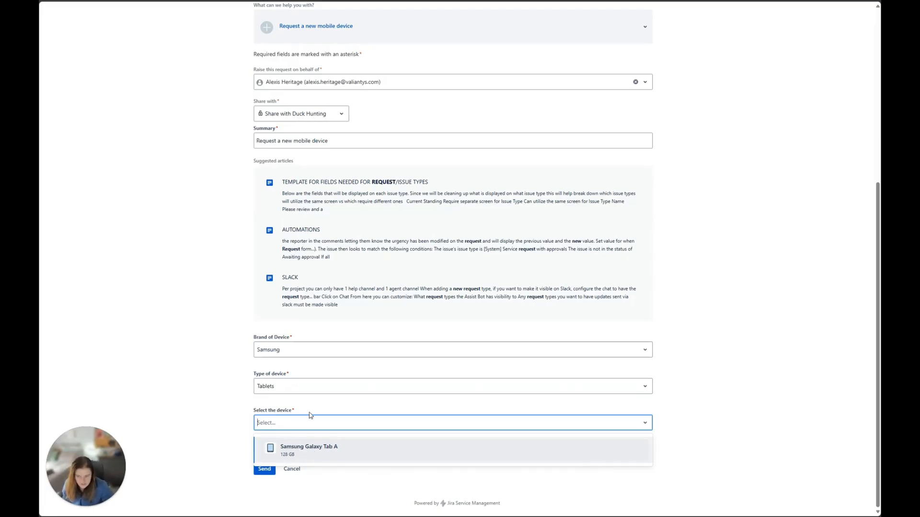
Change the type of device to Phones, keeping Samsung as the brand, and view the device choices.
left_click(297, 356)
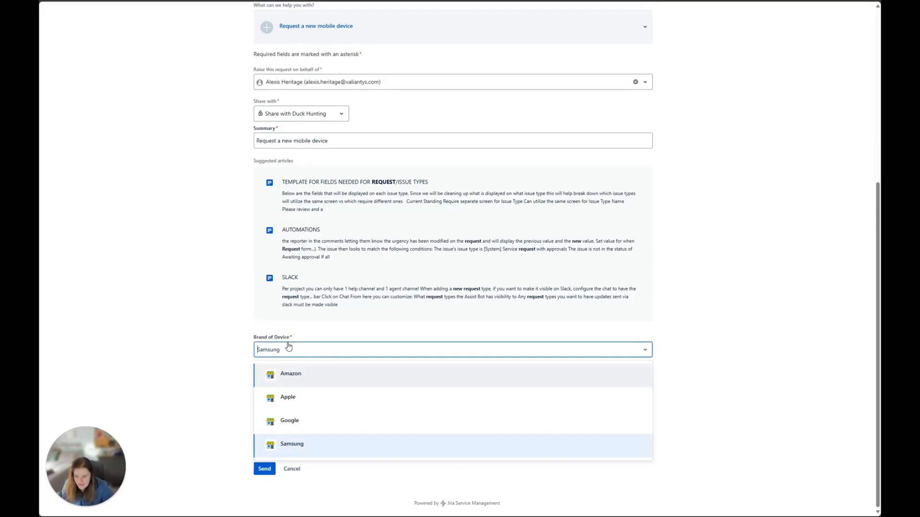
left_click(289, 349)
left_click(304, 386)
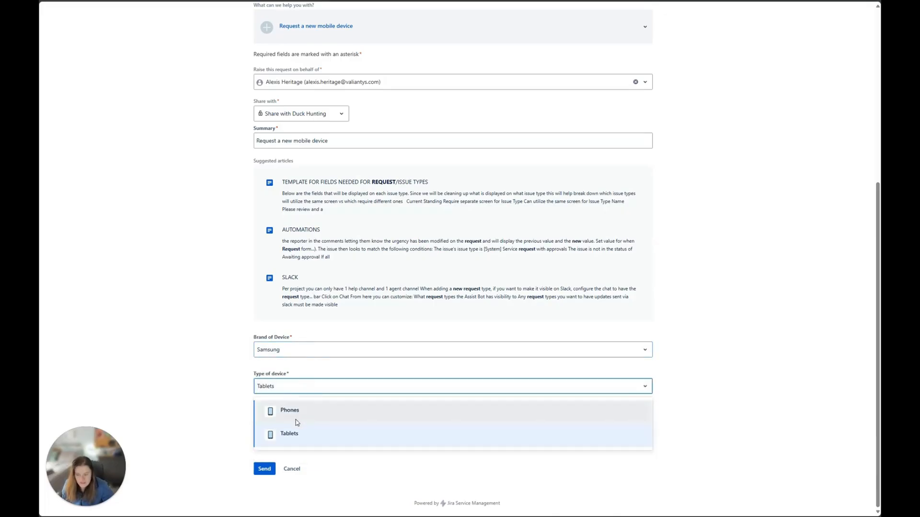
left_click(292, 411)
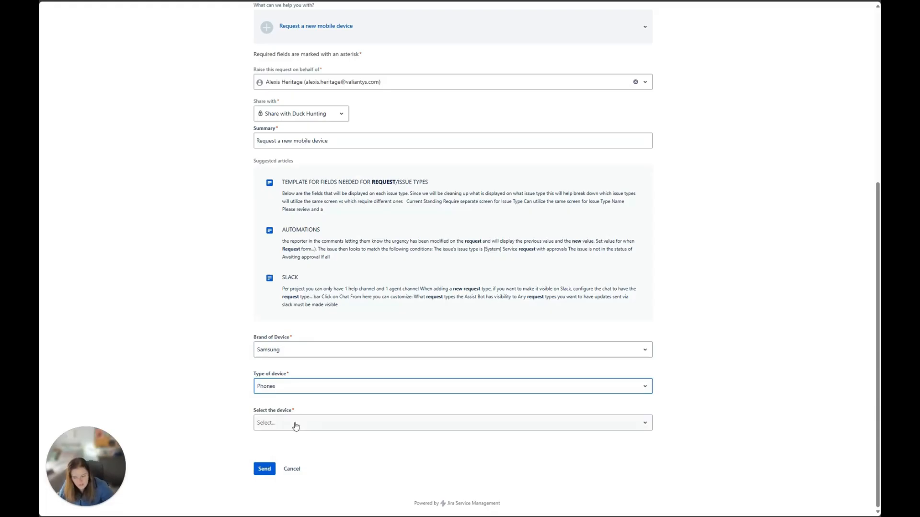
left_click(294, 424)
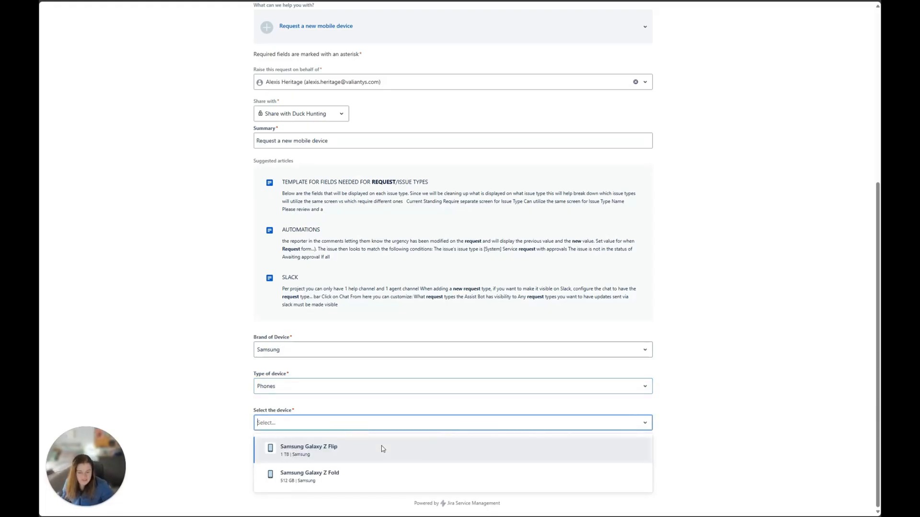
Change the brand of device to Apple and select the iPhone 15 Pro as the device.
left_click(286, 354)
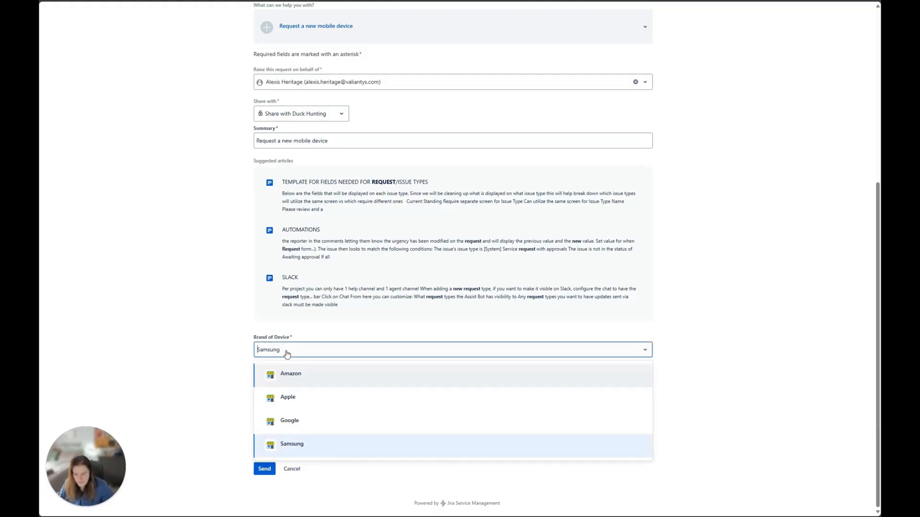
left_click(277, 401)
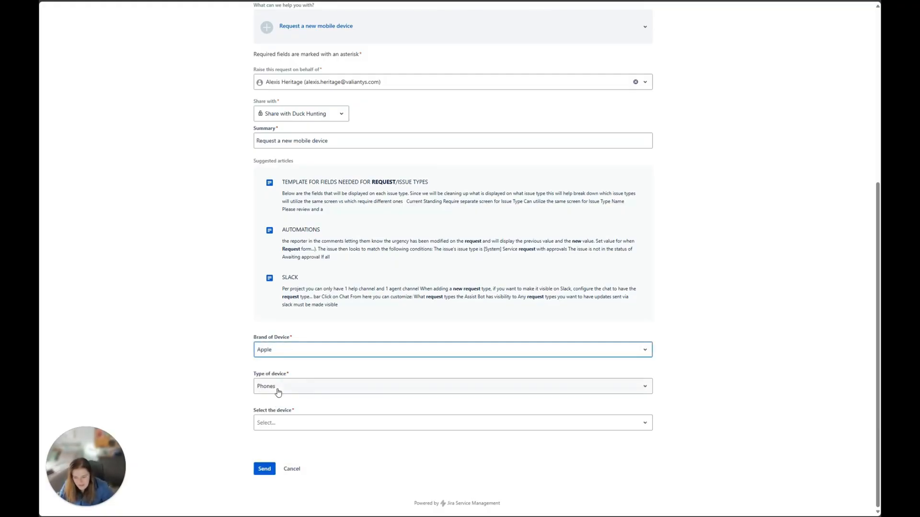
left_click(341, 423)
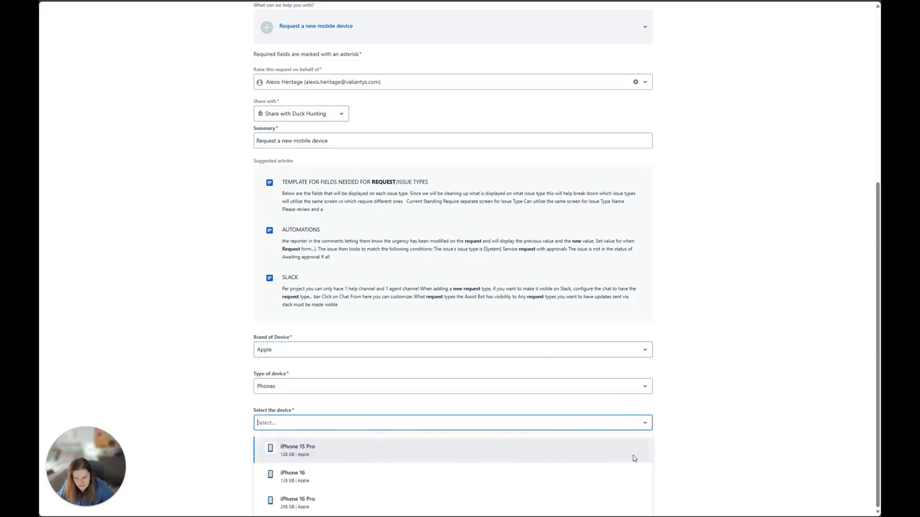
left_click(529, 452)
Look through the full list of device choices offered for Apple phones without changing the selection.
left_click(551, 428)
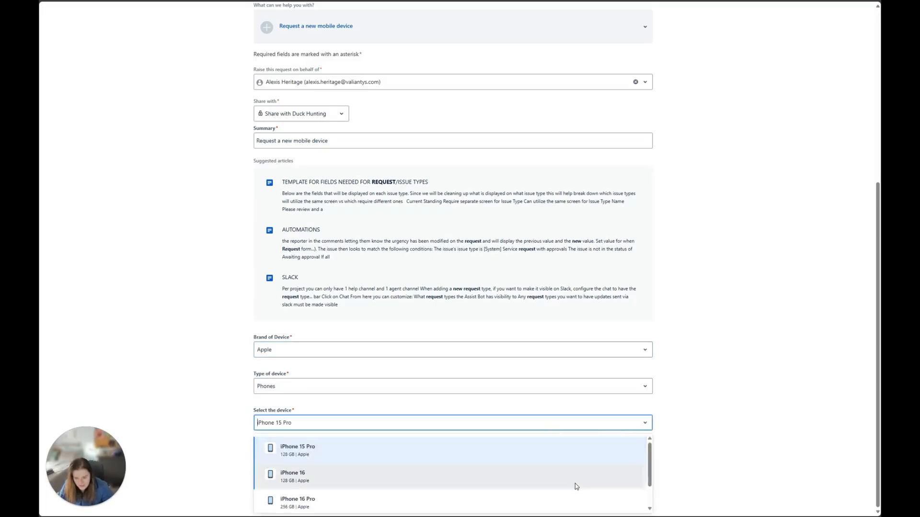
scroll(577, 489, "down", 1)
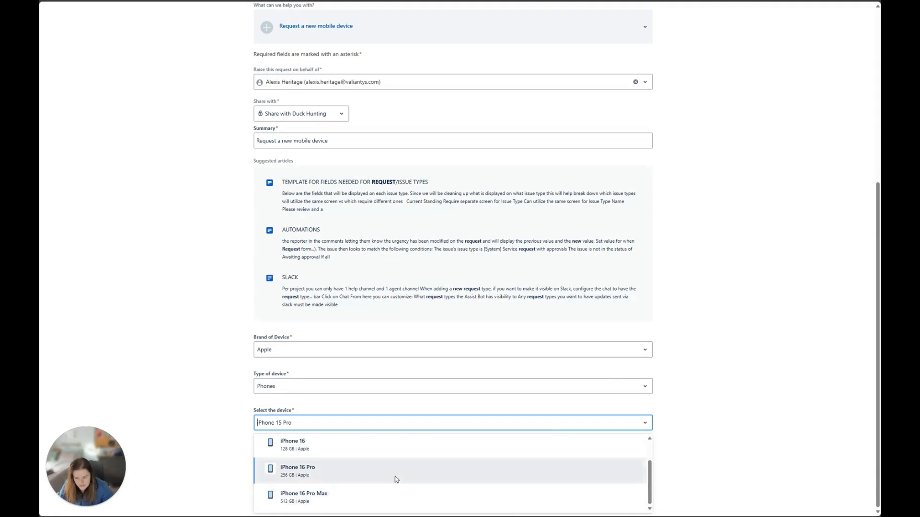
scroll(331, 474, "up", 1)
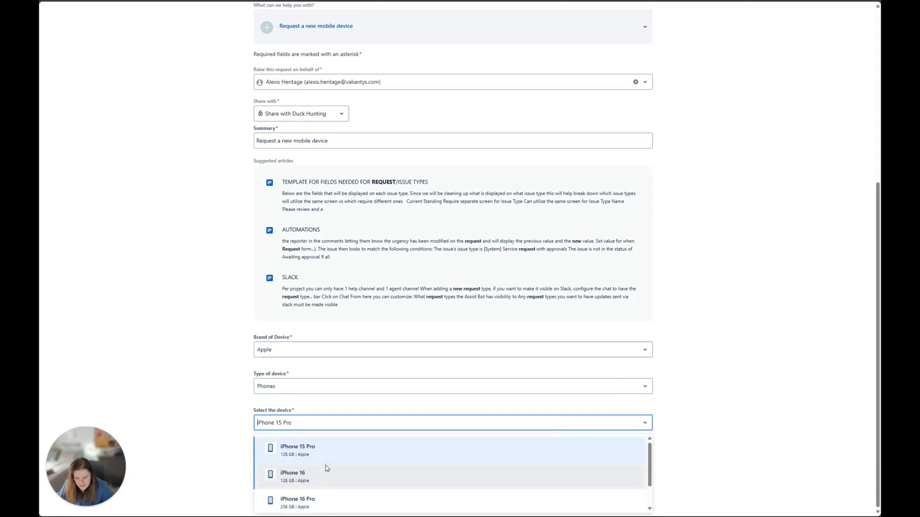
left_click(786, 359)
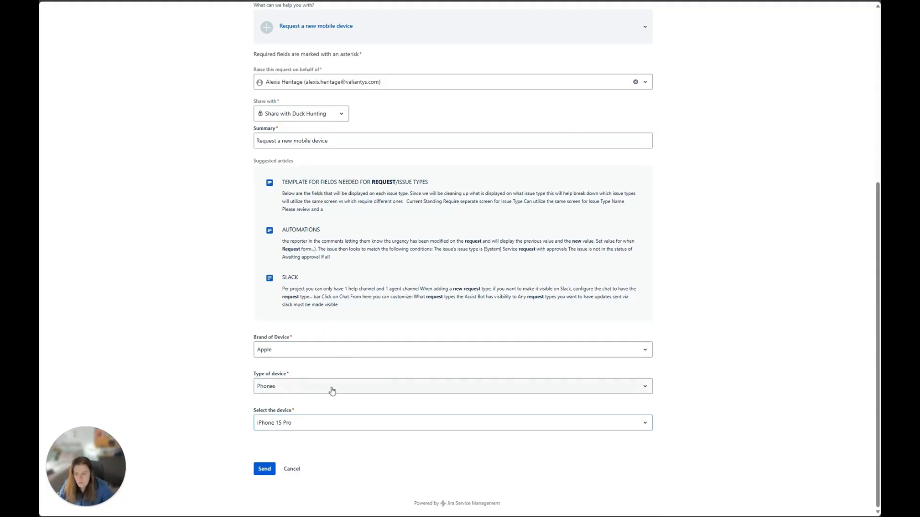
Change the brand of device to Amazon with the Amazon Fire Phone as the selected device, and submit the request.
left_click(276, 358)
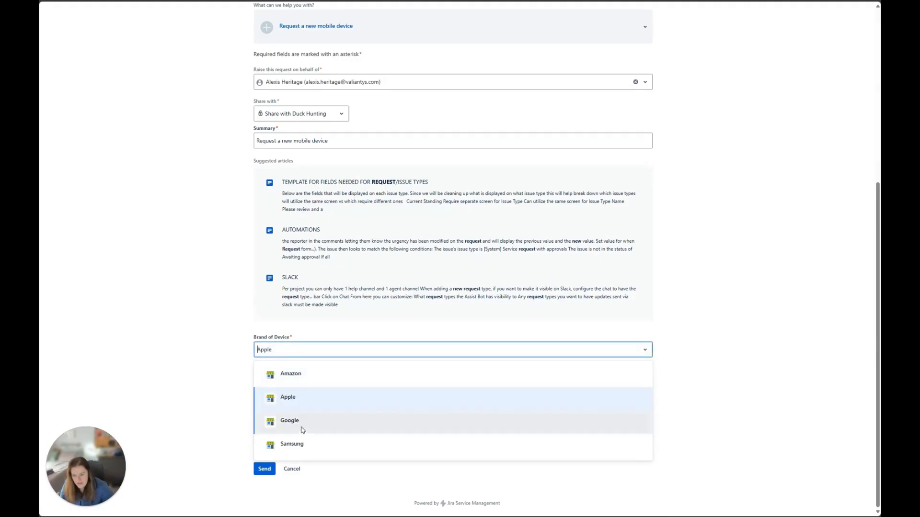
left_click(305, 380)
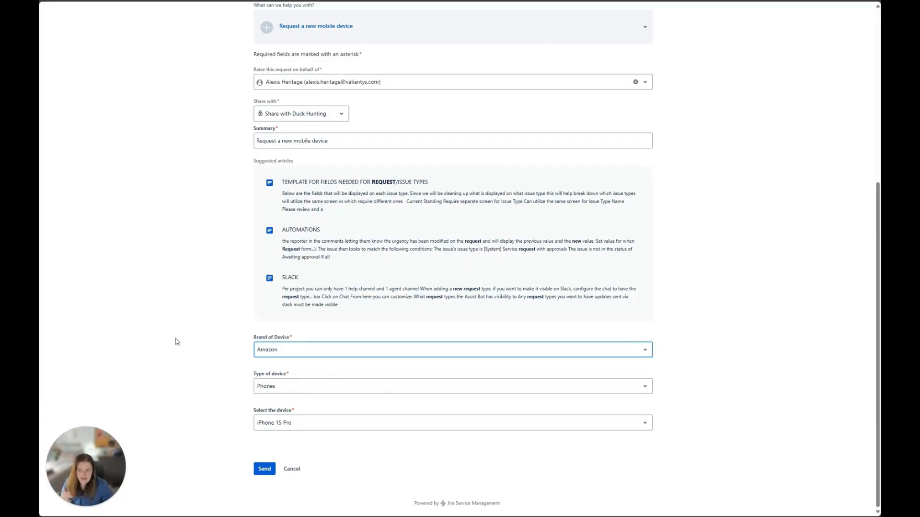
left_click(284, 423)
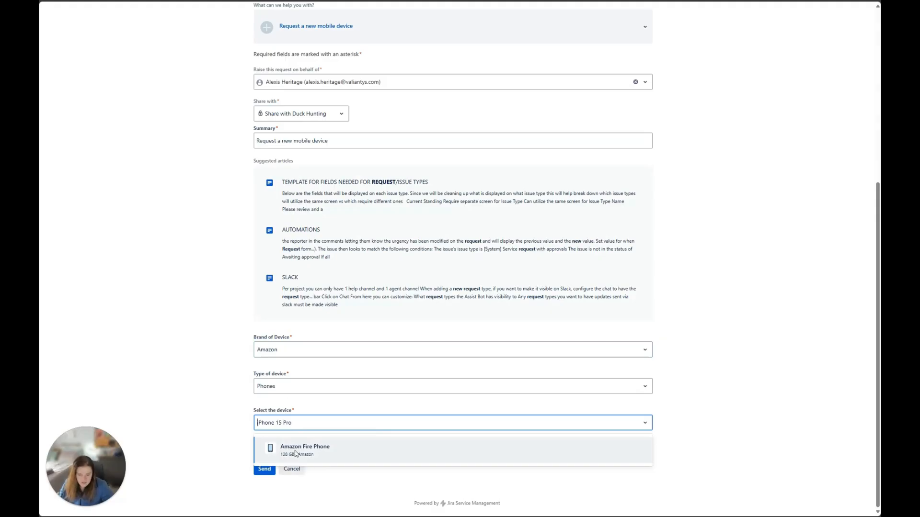
left_click(295, 455)
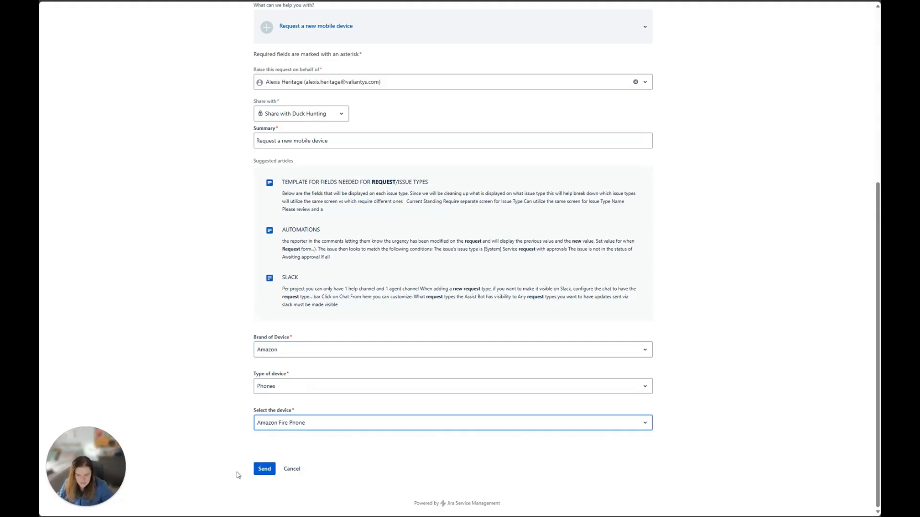
left_click(267, 470)
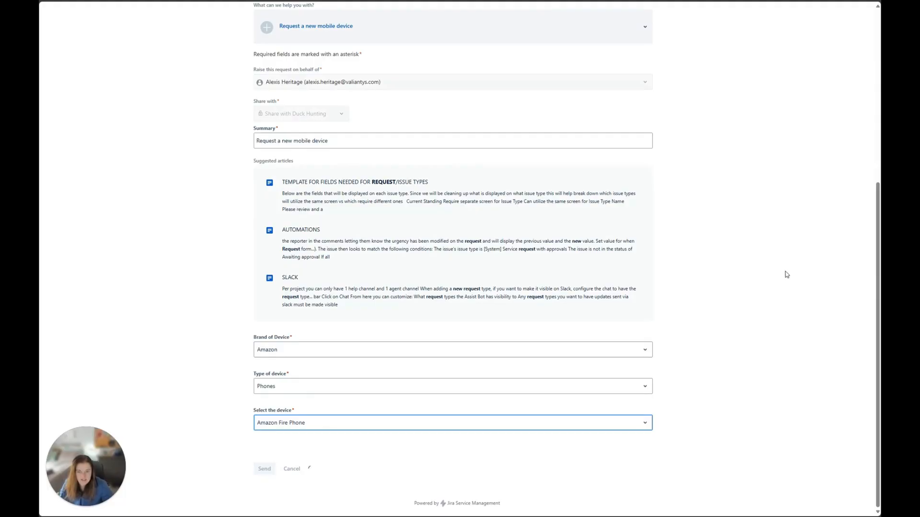